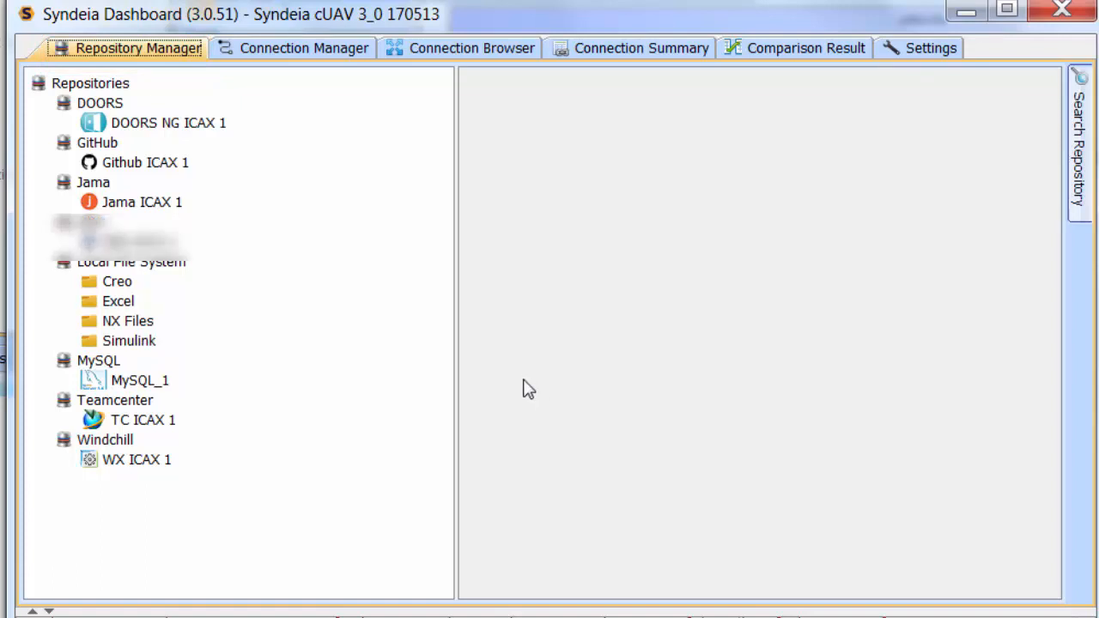
Inspect the fields for adding a new JIRA repository, and cancel without creating one
right_click(93, 226)
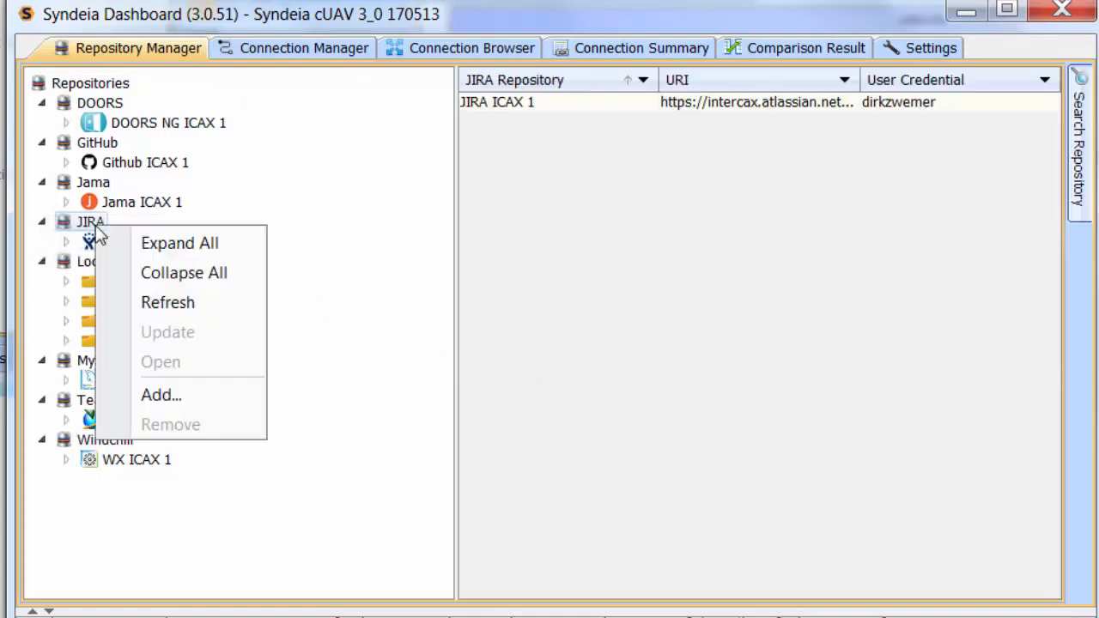
click(163, 394)
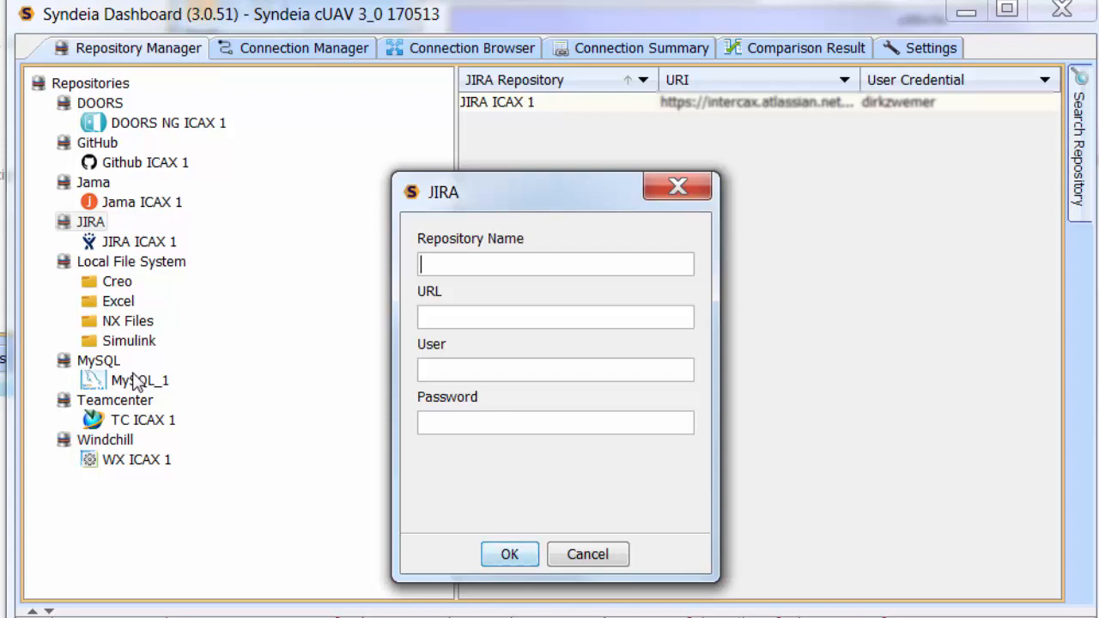
click(591, 552)
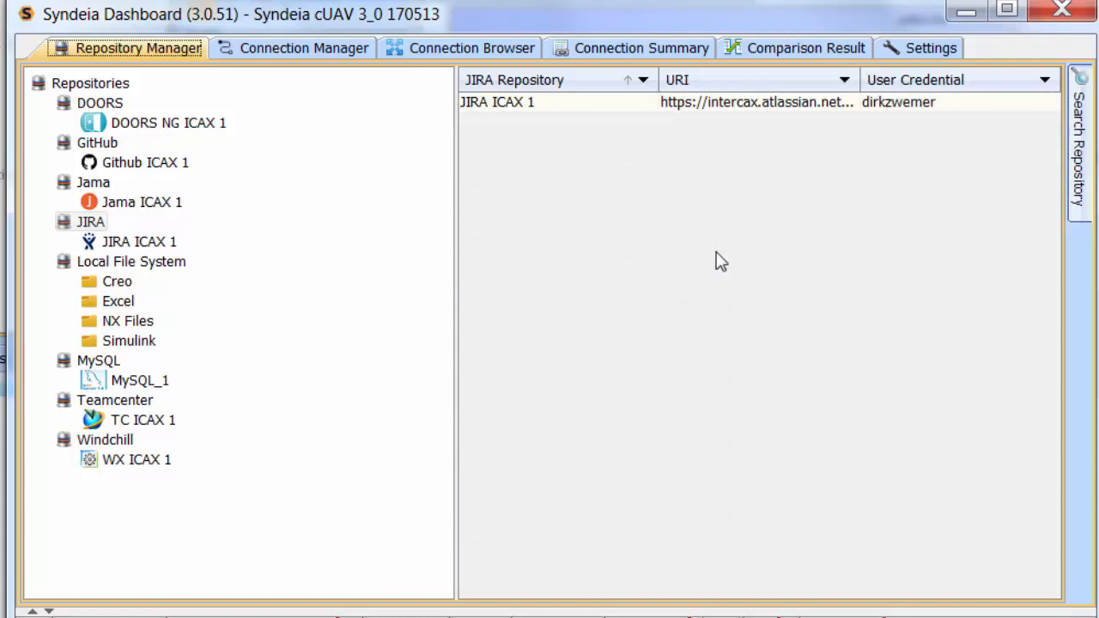
Examine the JIRA group in the Syndeia settings, including the choices for the default issue type
click(932, 47)
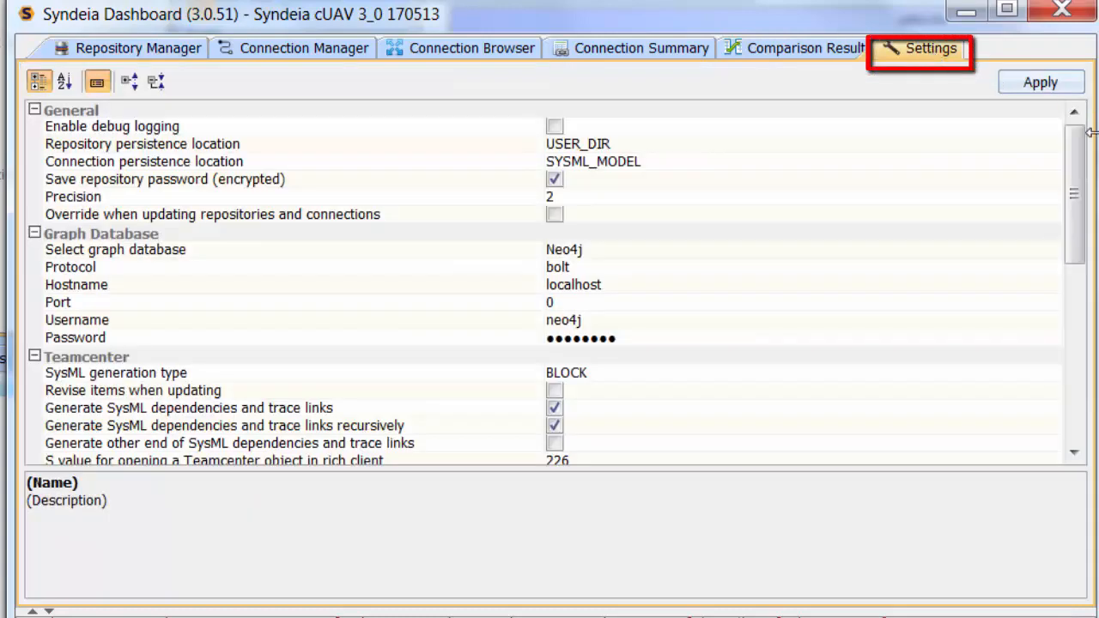
drag(1074, 172, 1071, 365)
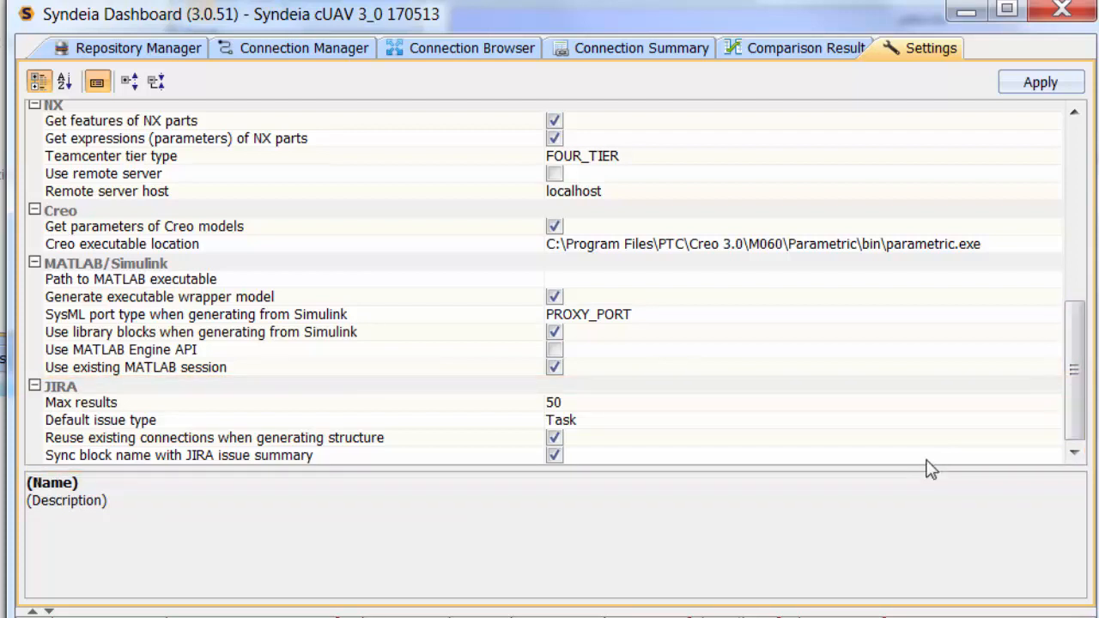
click(983, 419)
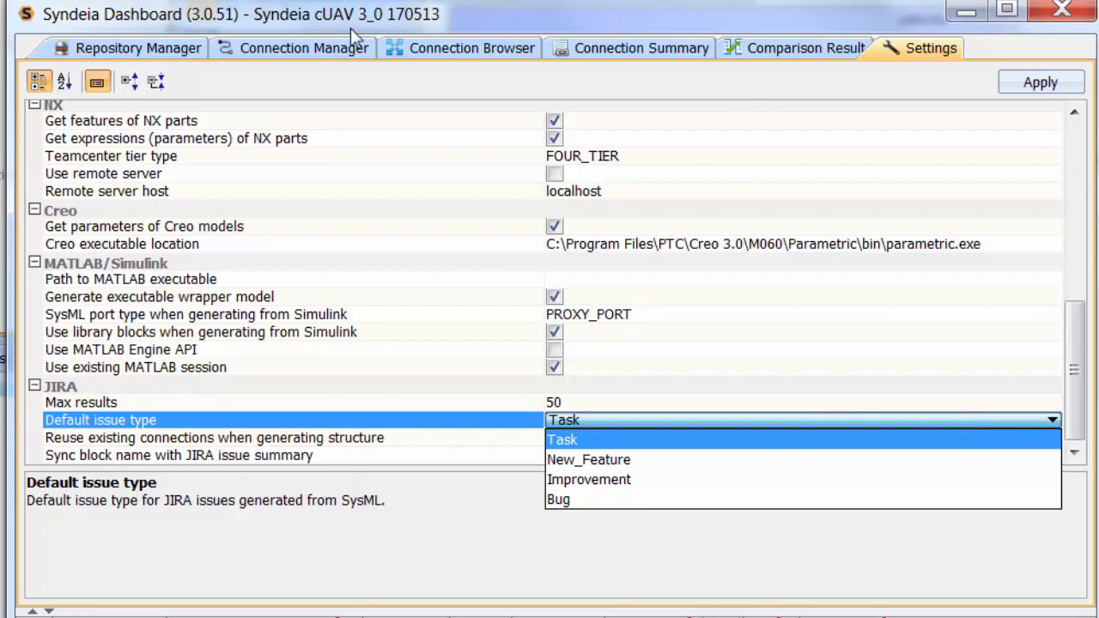
Set the connection type to Reference, load the JIRA ICAX 1 repository, and expand its Projects and the model's Structure package
click(350, 53)
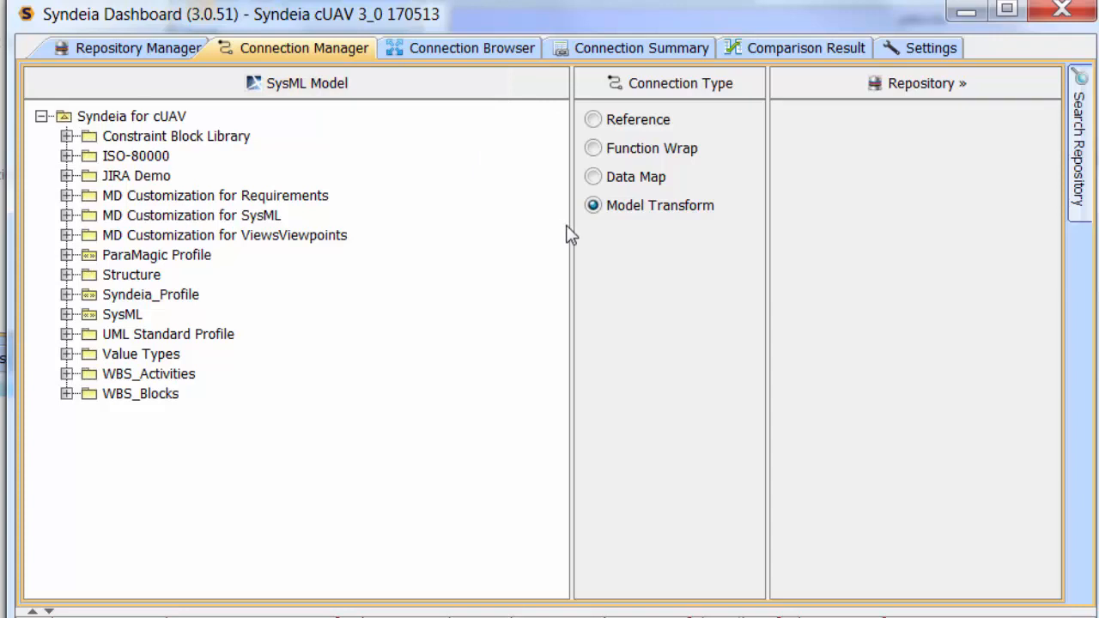
drag(575, 241, 445, 216)
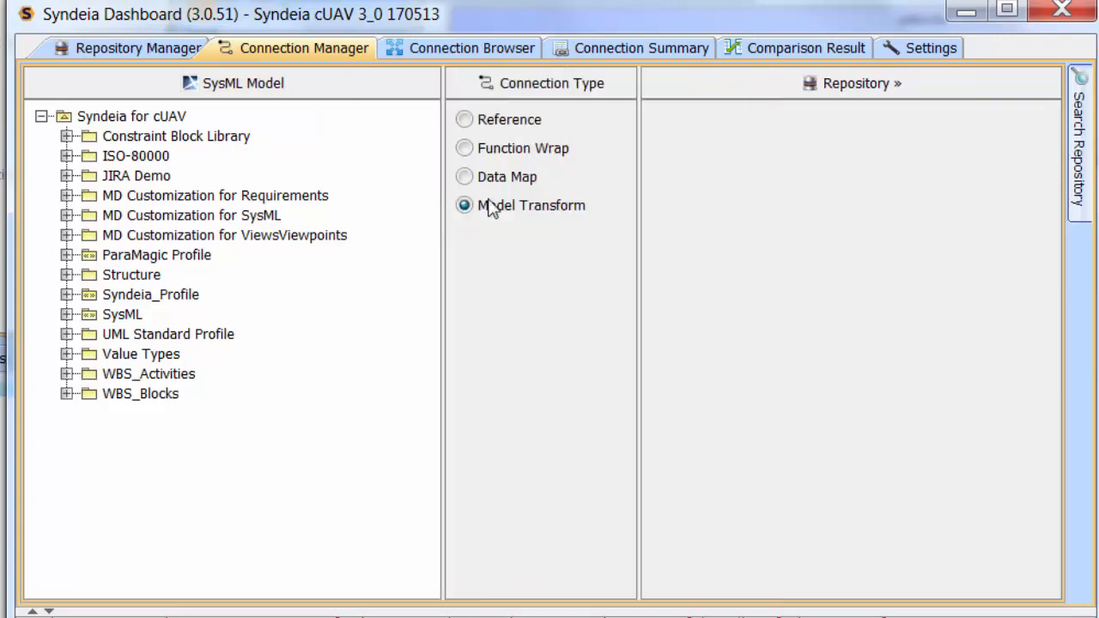
click(464, 122)
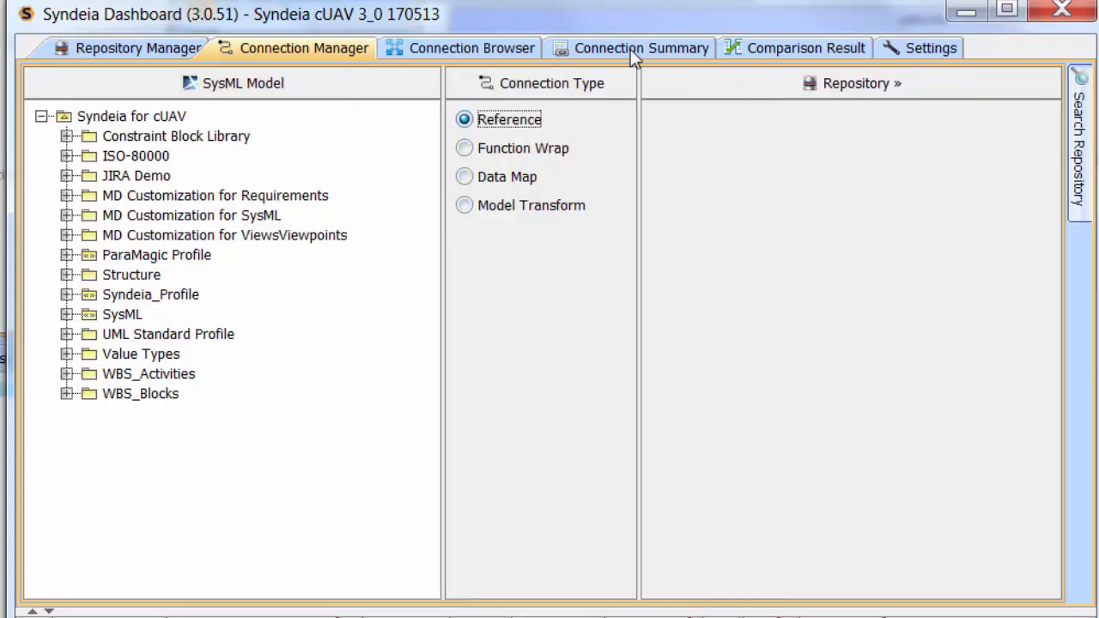
click(667, 95)
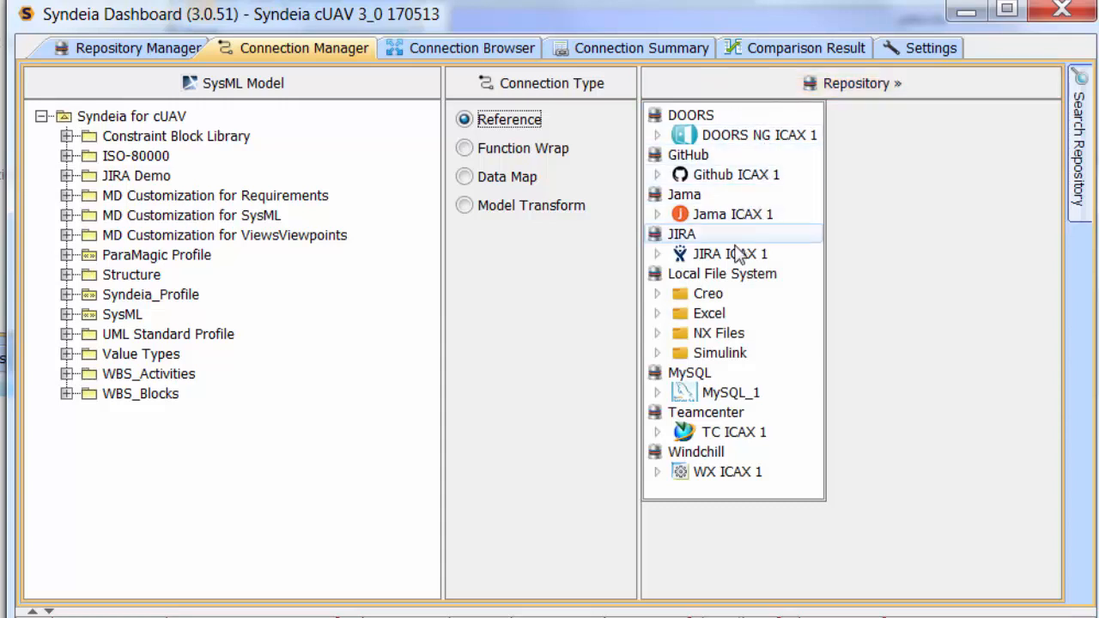
click(734, 254)
click(670, 136)
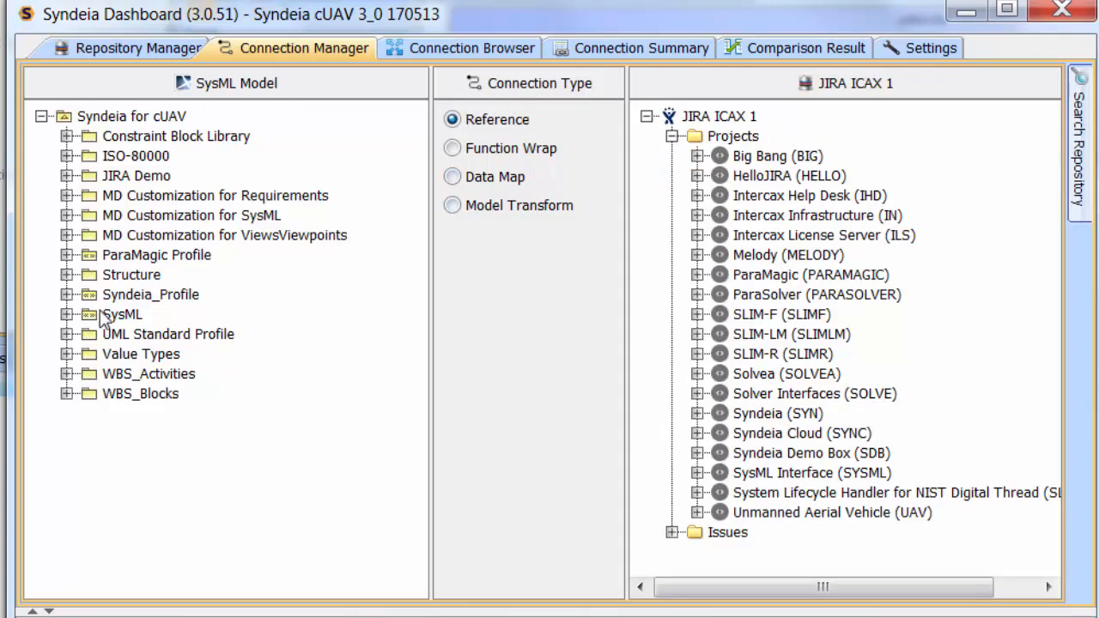
click(67, 274)
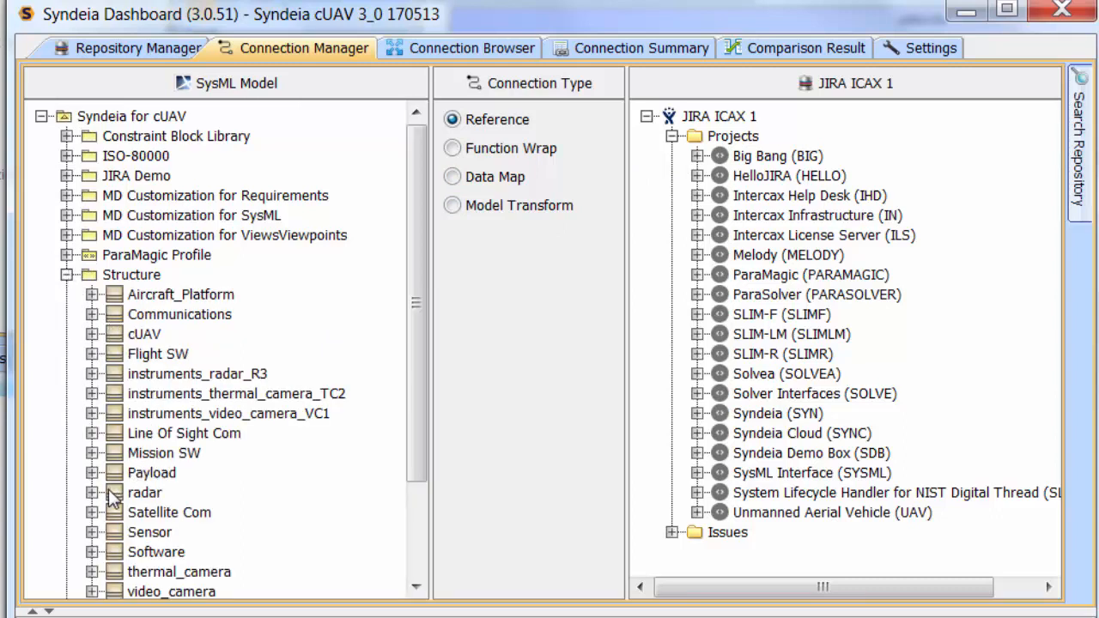
Try to connect the radar block to the Syndeia Demo Box (SDB) project, and cancel the reference connection options
mouse_move(110, 494)
mouse_down()
mouse_move(453, 417)
mouse_move(554, 446)
mouse_move(728, 469)
mouse_move(726, 459)
mouse_up()
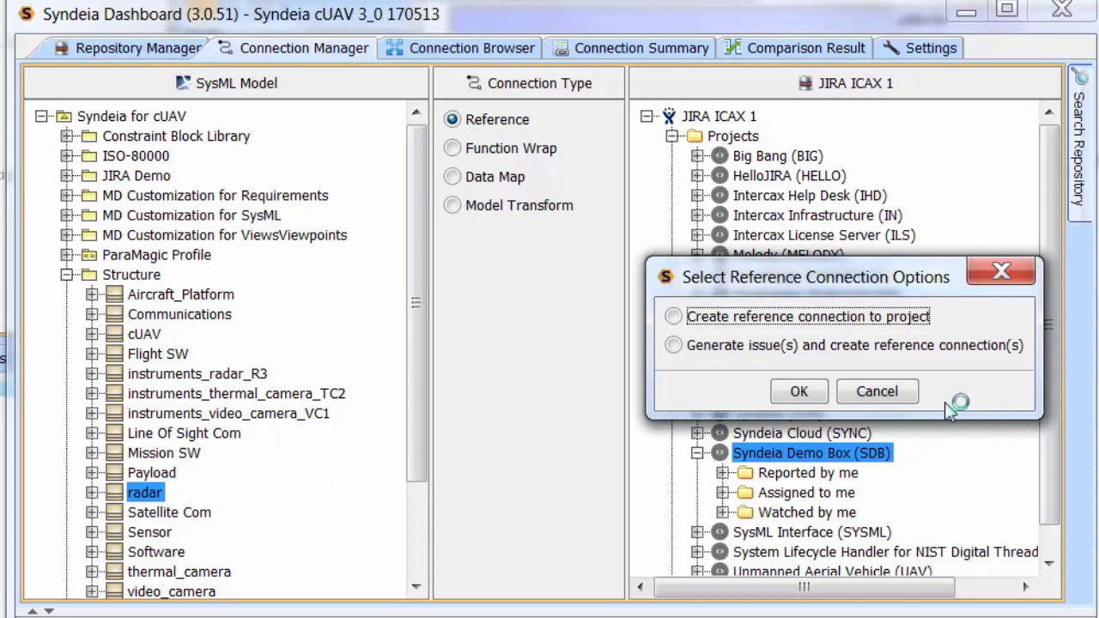
click(897, 400)
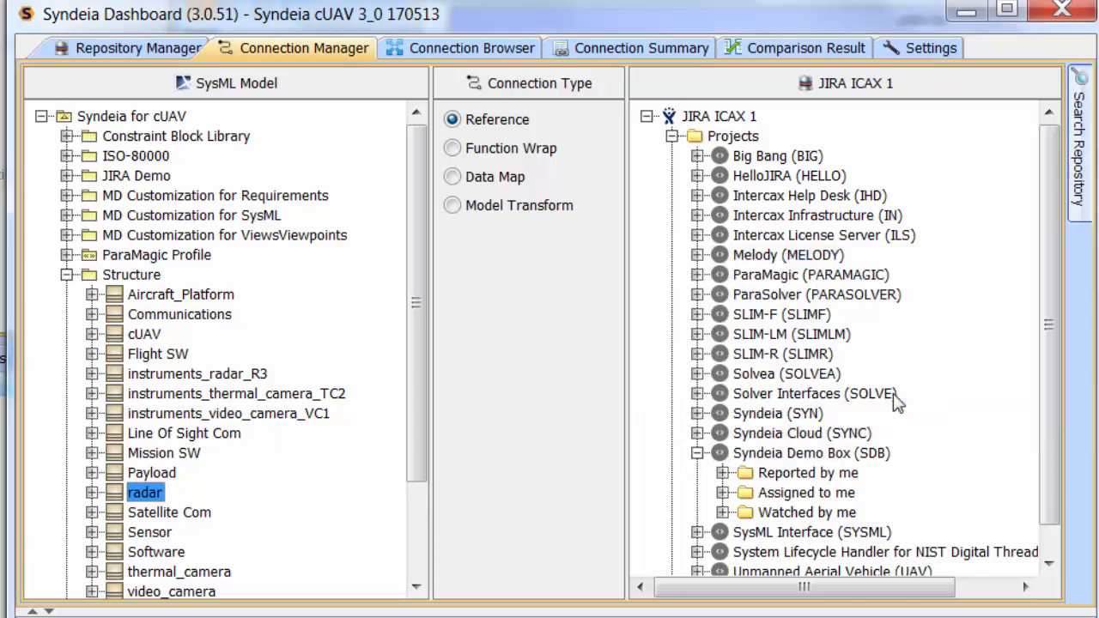
Try to create a reference connection between the radar block and issue UAV-94 from the JIRA issues reported by me
click(672, 135)
click(673, 156)
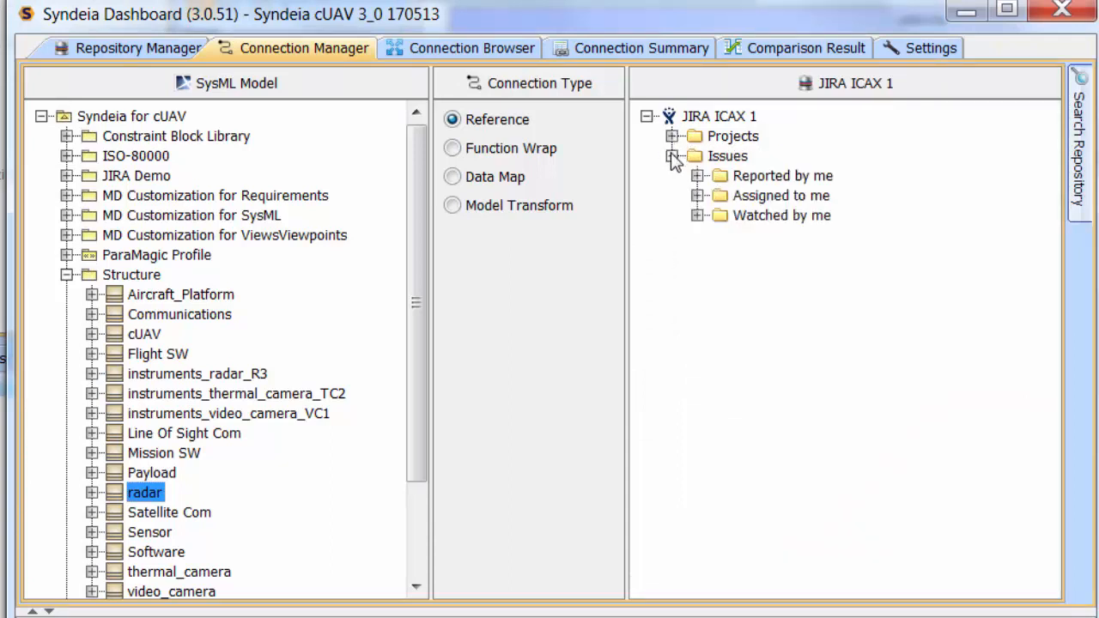
click(697, 176)
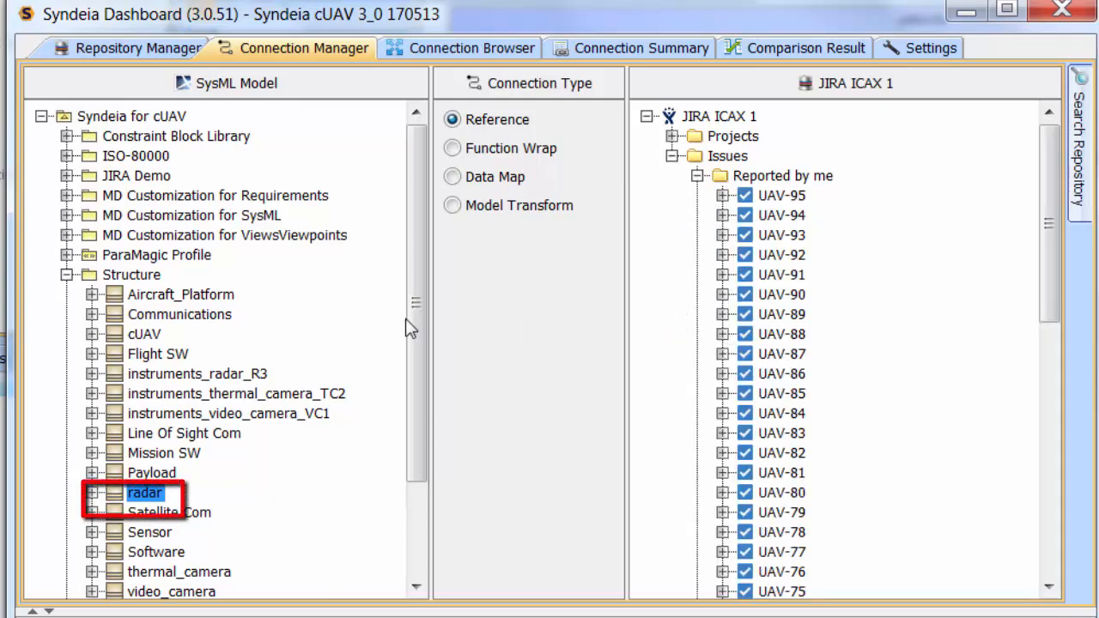
mouse_move(114, 496)
mouse_down()
mouse_move(351, 430)
mouse_move(756, 221)
mouse_up()
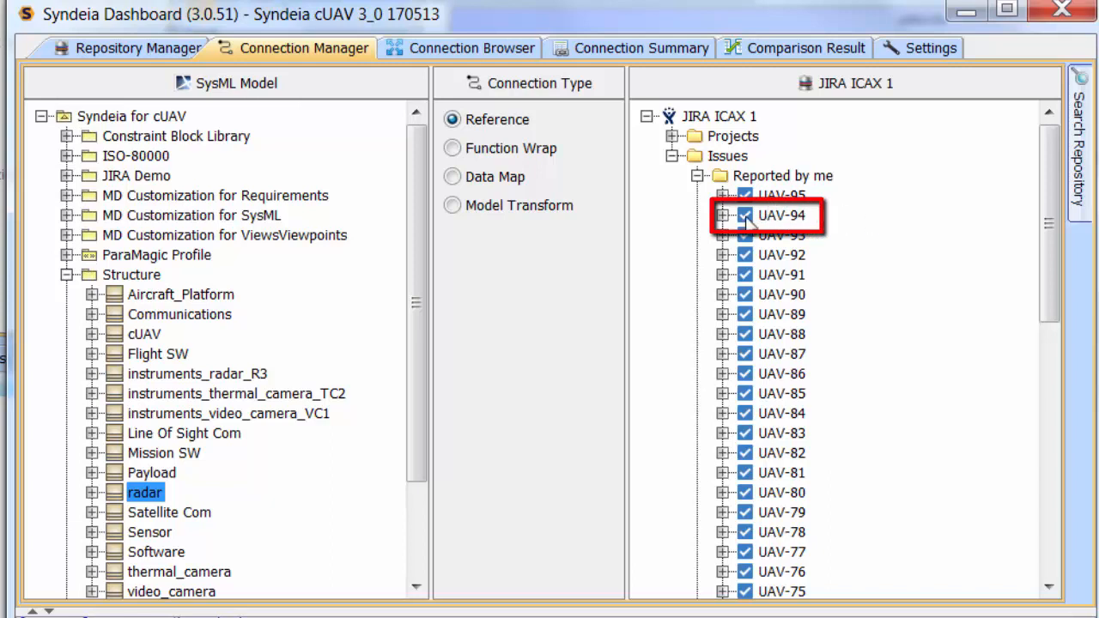
click(748, 221)
mouse_move(749, 221)
mouse_down()
mouse_move(515, 208)
mouse_move(300, 381)
mouse_move(228, 456)
mouse_move(139, 498)
mouse_up()
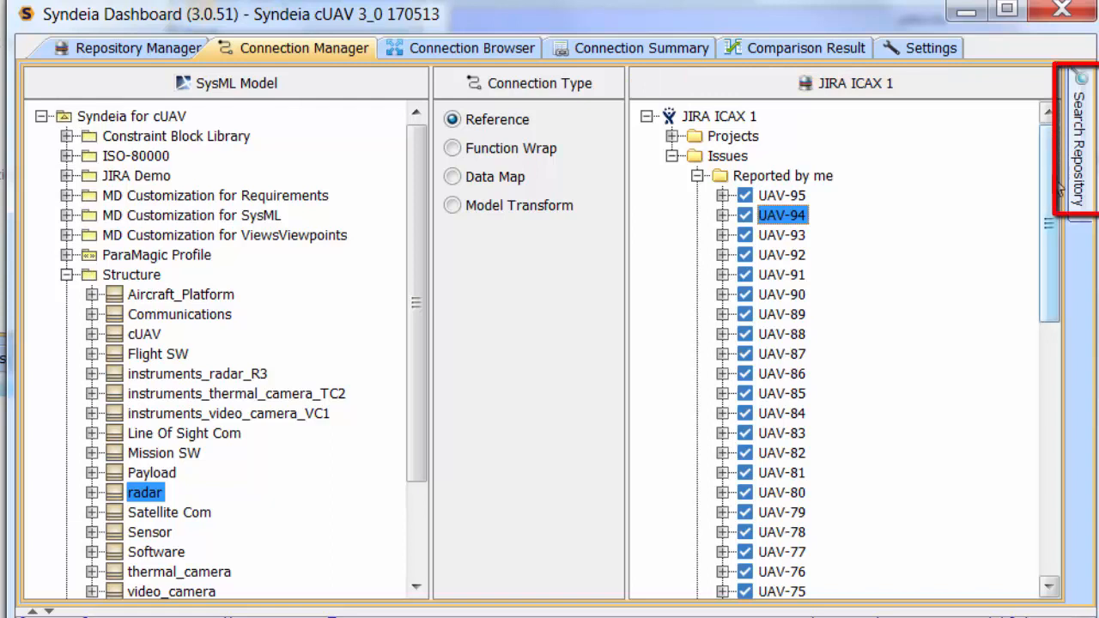
Start a simple repository search limited to the Unmanned Aerial Vehicle (UAV) project
click(1087, 176)
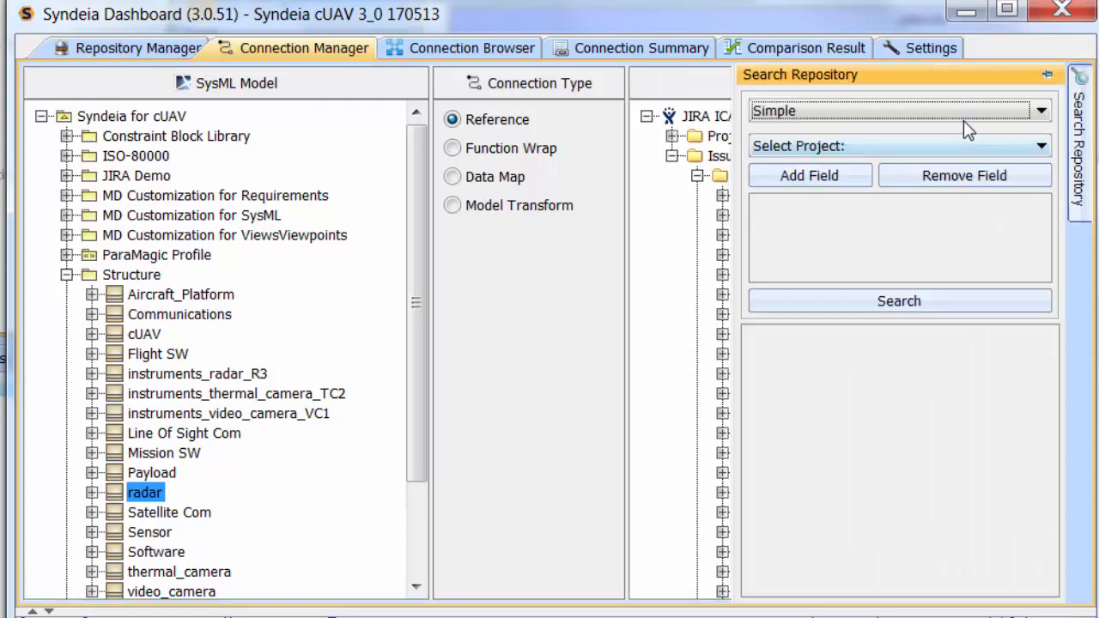
click(1038, 147)
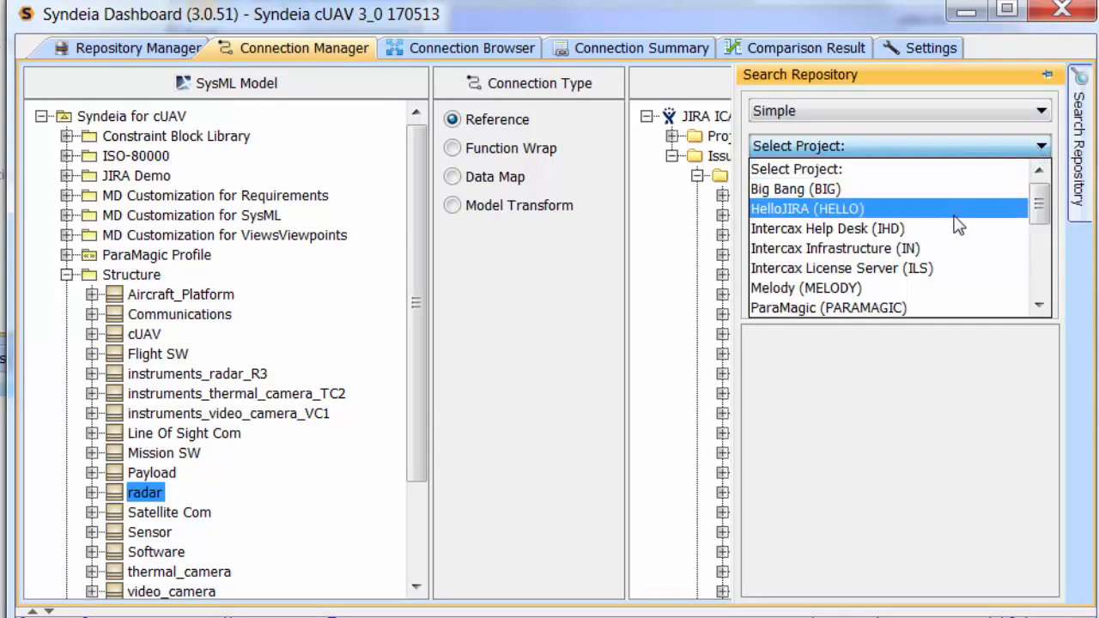
drag(1046, 215, 1047, 296)
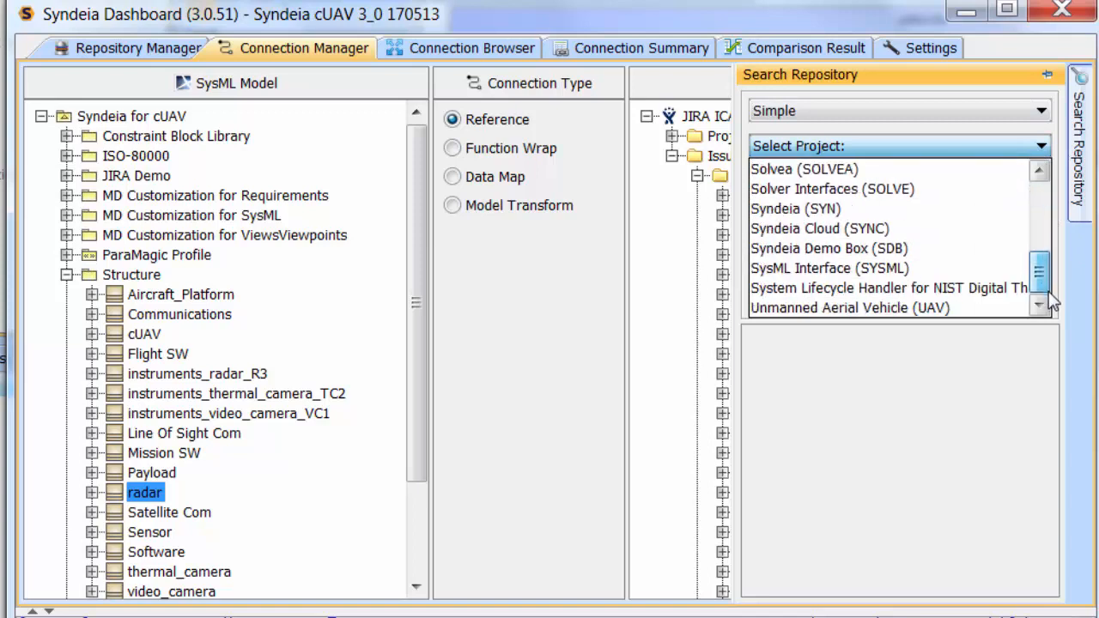
click(900, 247)
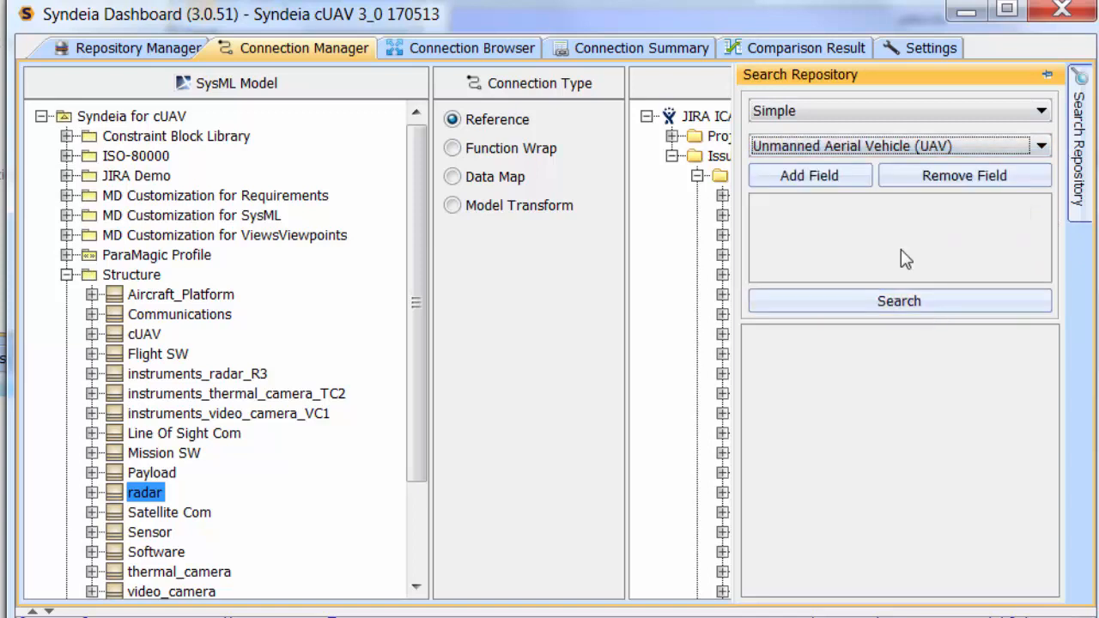
Add the search criterion key = UAV-48 and run the repository search
click(835, 179)
click(815, 204)
text(k)
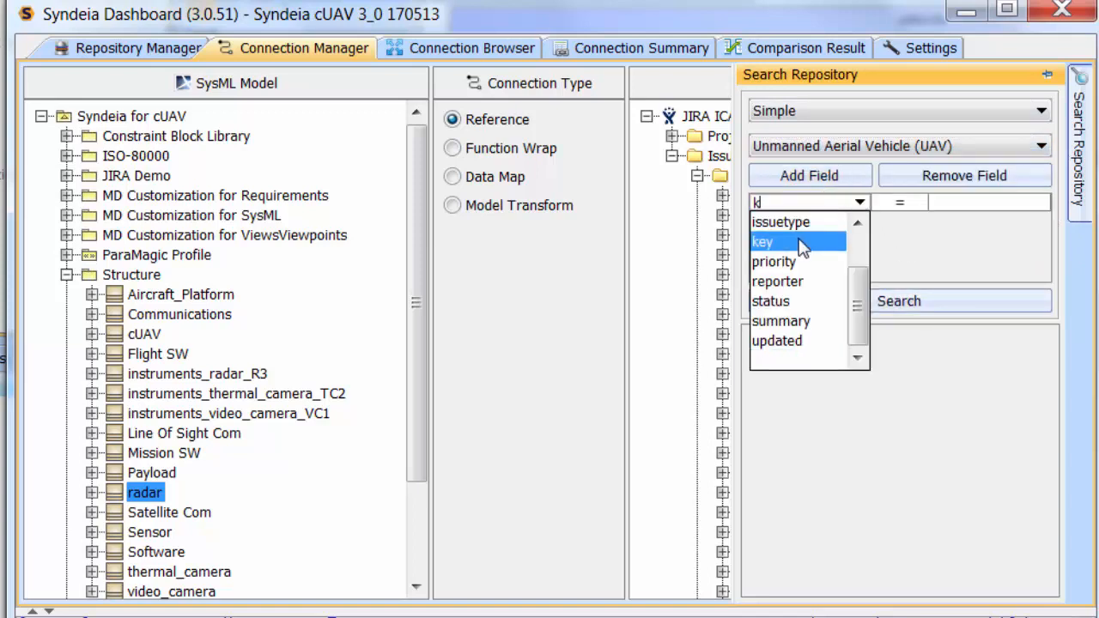
click(800, 243)
click(968, 211)
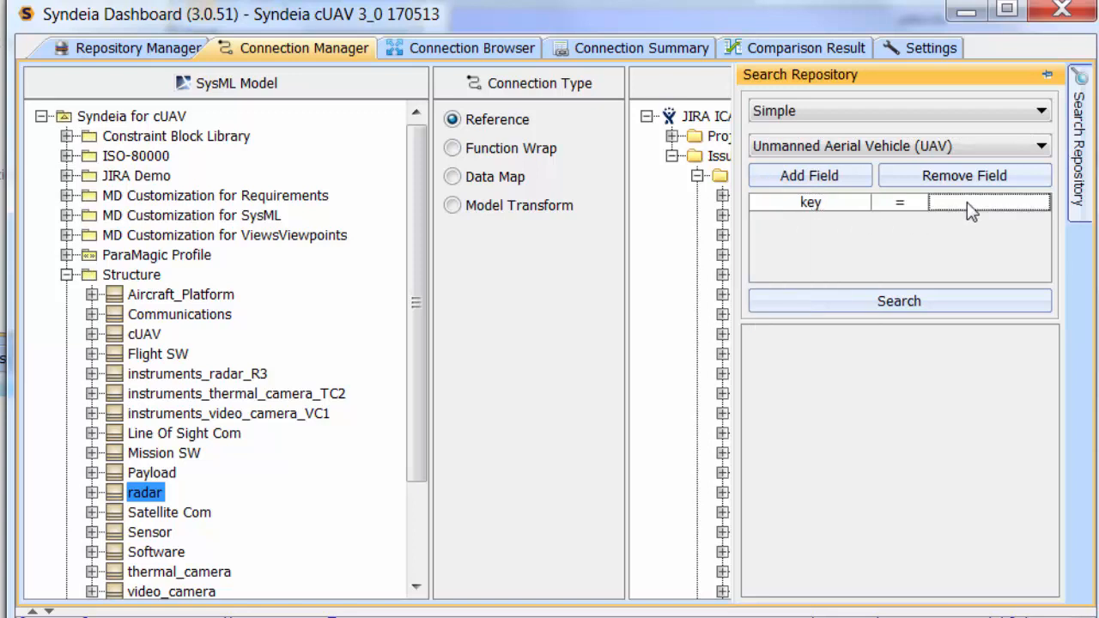
text(UAV-48)
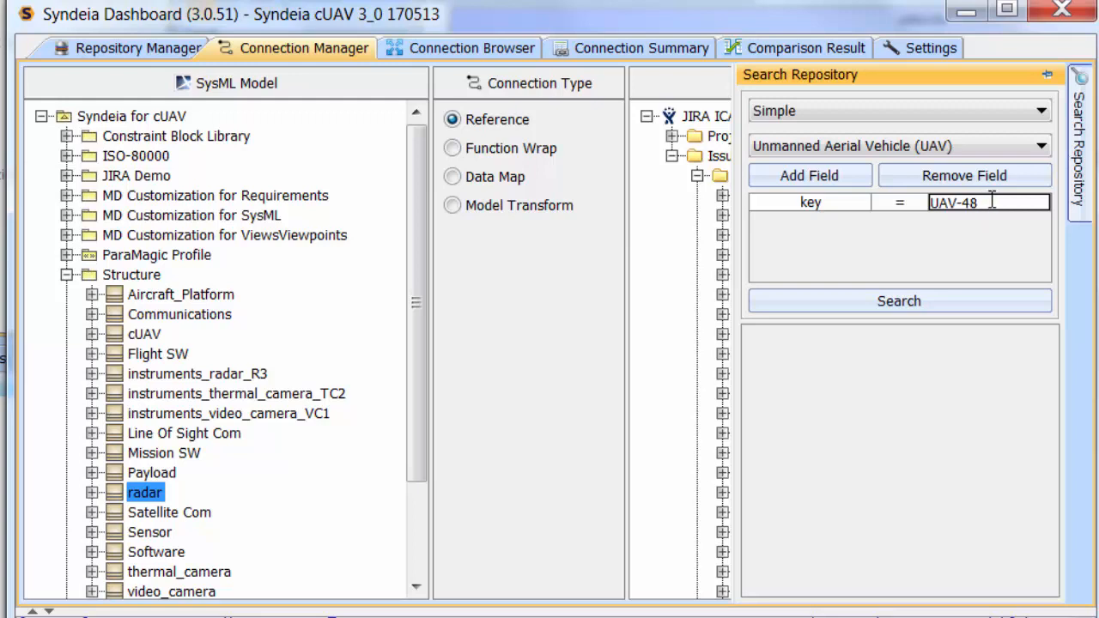
key(Return)
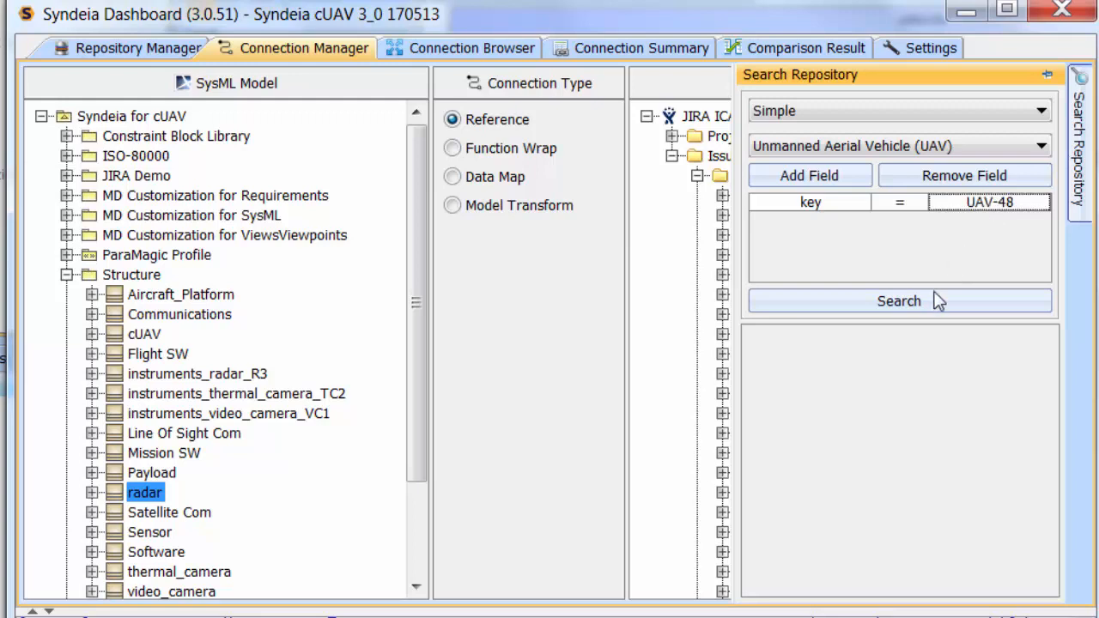
click(931, 301)
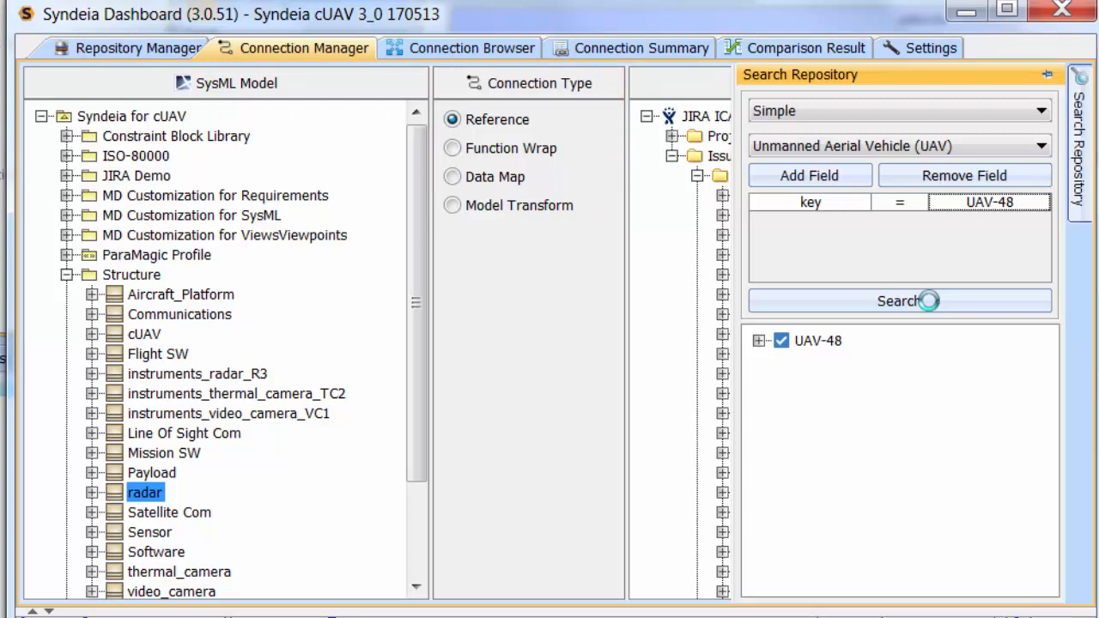
Create a reference connection between the found issue UAV-48 and the radar block in the Structure package
click(816, 341)
drag(815, 341, 139, 495)
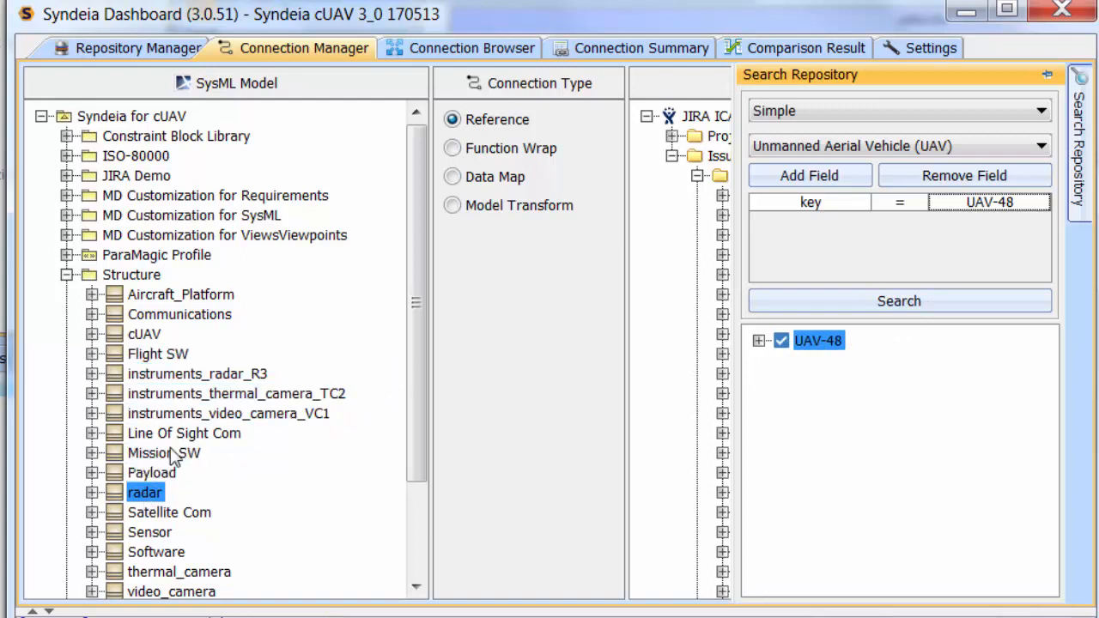
Show the radar block in the Connection Browser and expand all of its connections
click(473, 50)
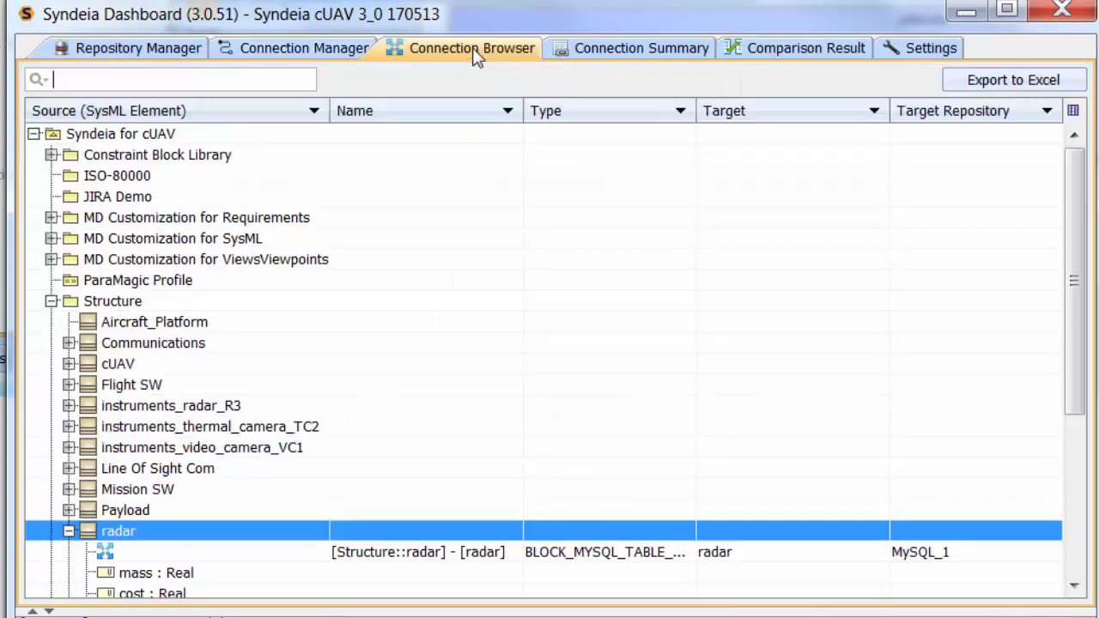
right_click(146, 539)
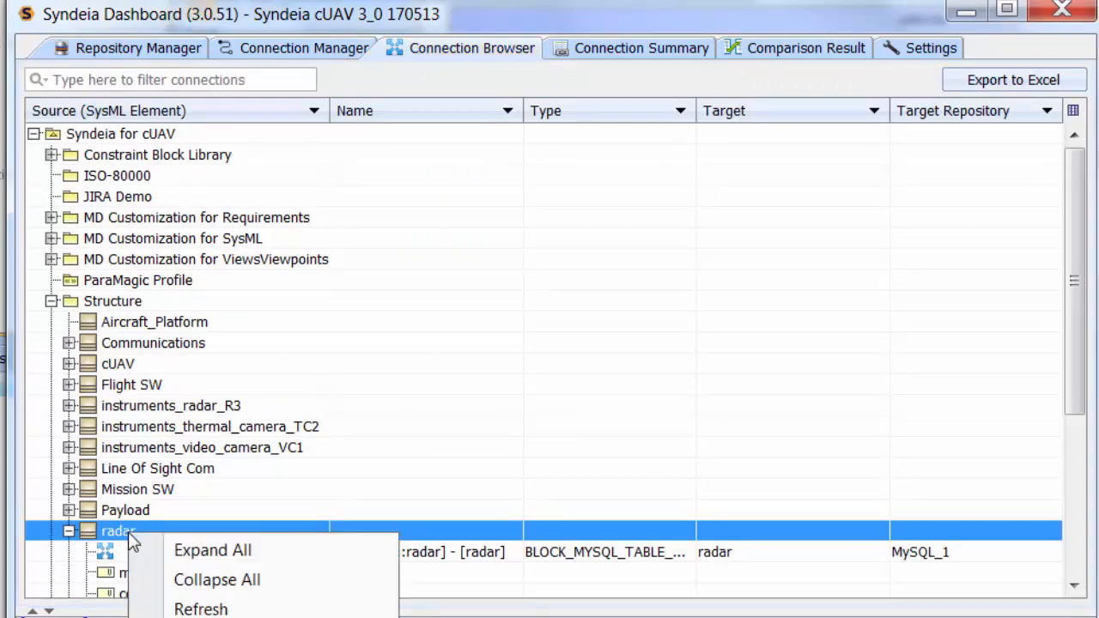
click(194, 547)
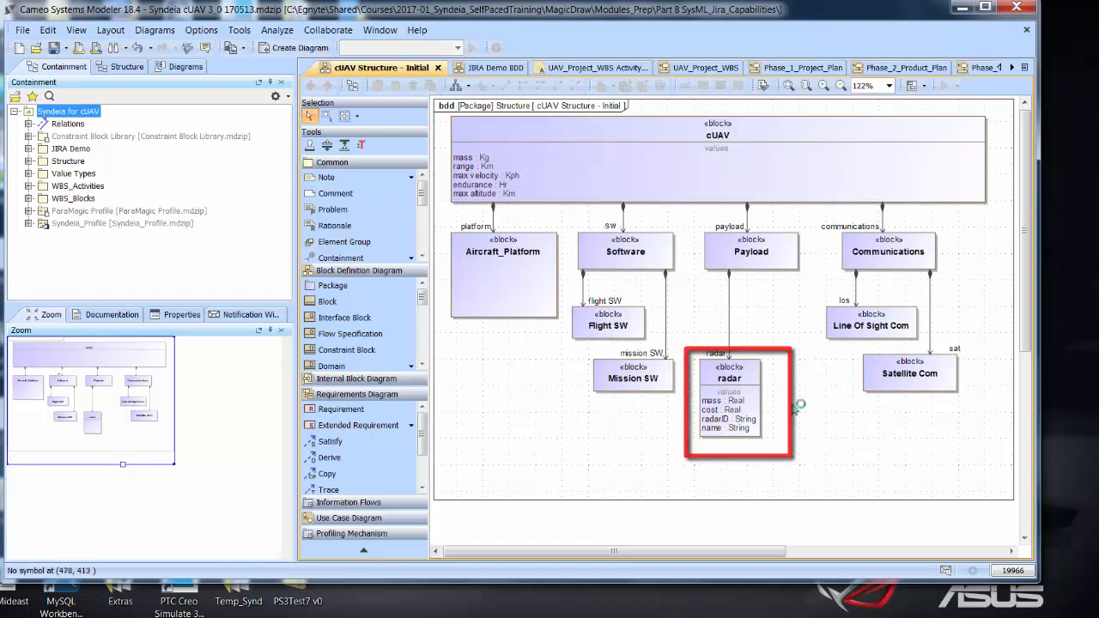
Switch to Cameo Systems Modeler, list the connected artifacts of the radar block in the cUAV Structure diagram, and select UAV-48 for opening
click(748, 379)
right_click(748, 378)
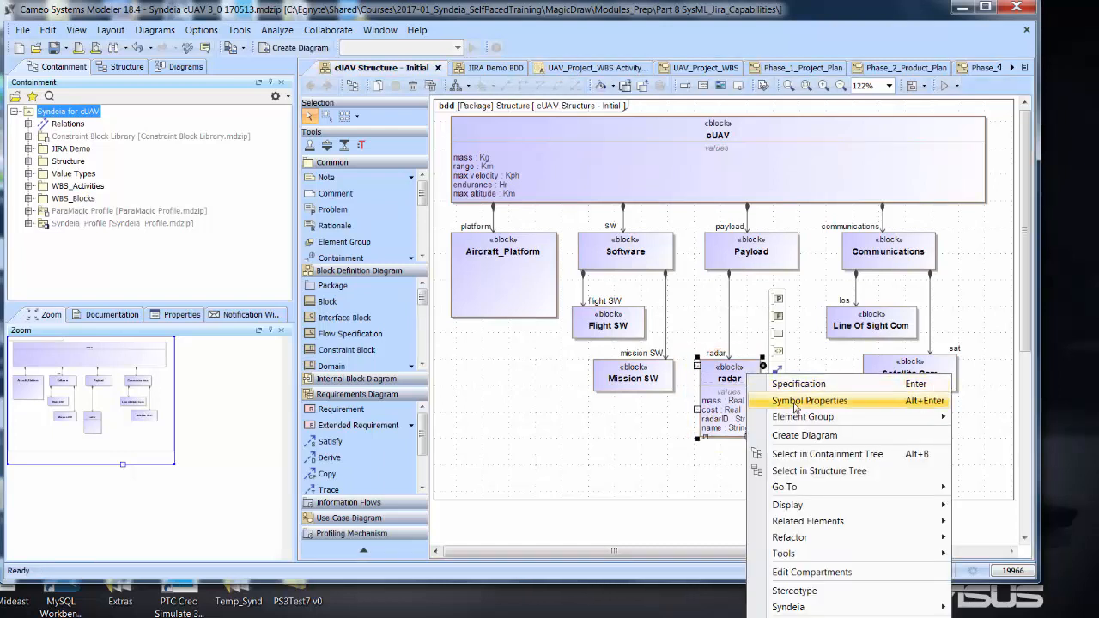
mouse_move(788, 607)
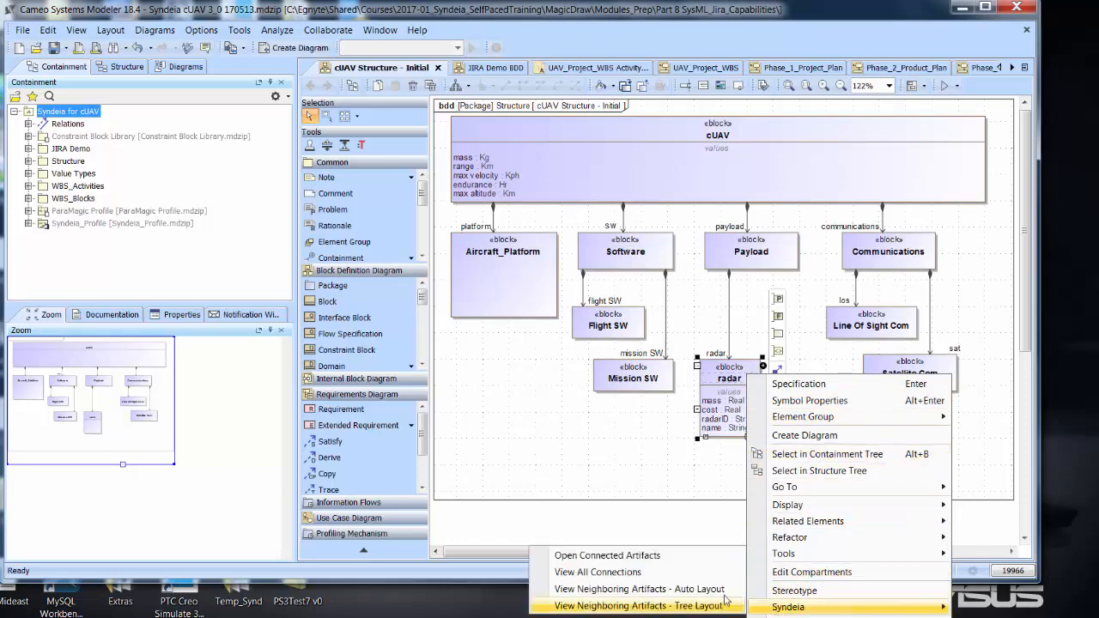
click(668, 556)
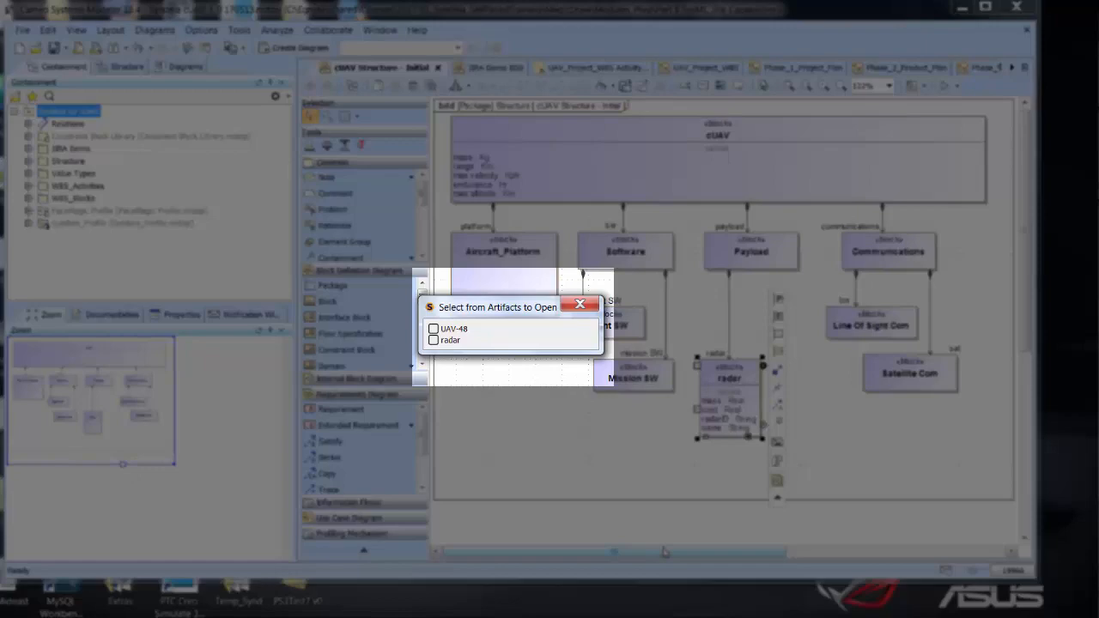
click(436, 341)
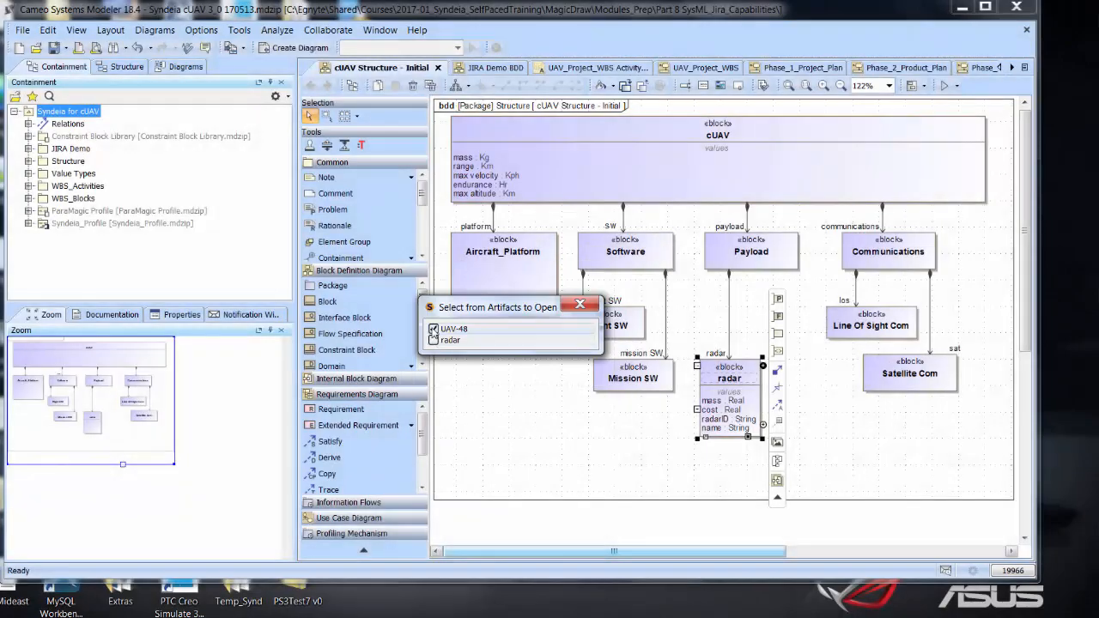
Open the radar block's connected issue UAV-48 in JIRA and set its status to In Progress
click(434, 332)
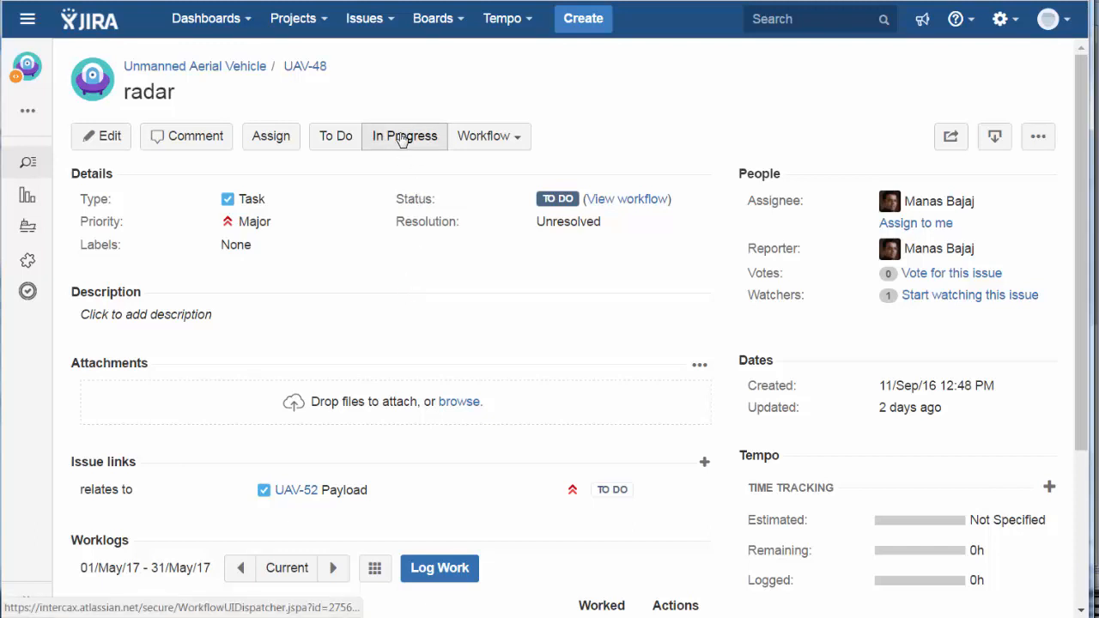
click(402, 140)
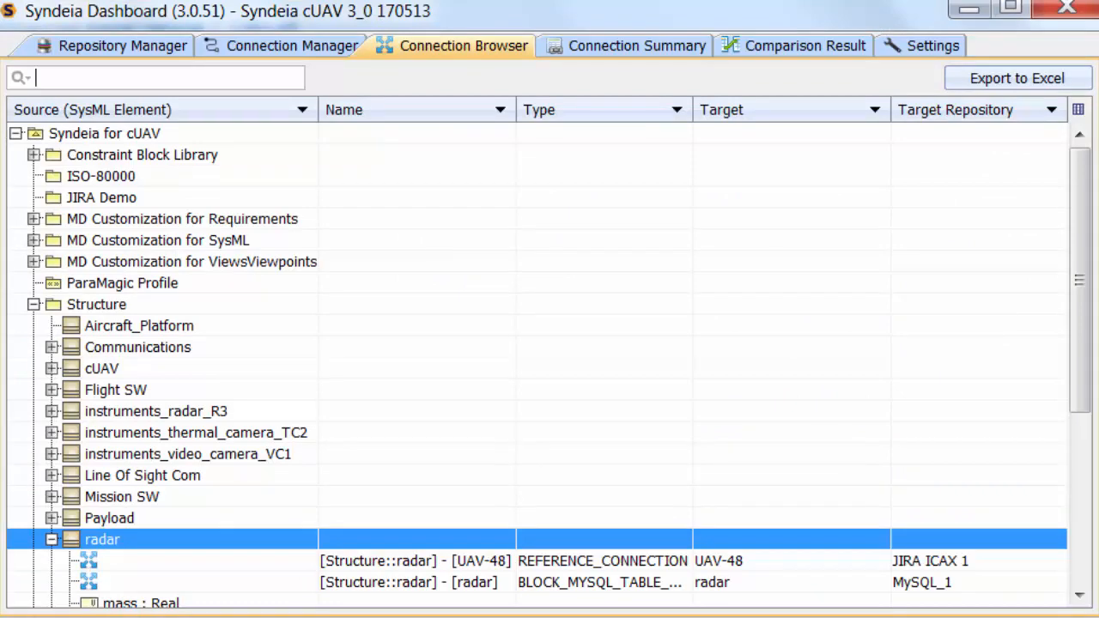
Return to the Syndeia Dashboard and compare SysML and target for the radar block's reference connection to UAV-48, accepting the confirmation
right_click(527, 562)
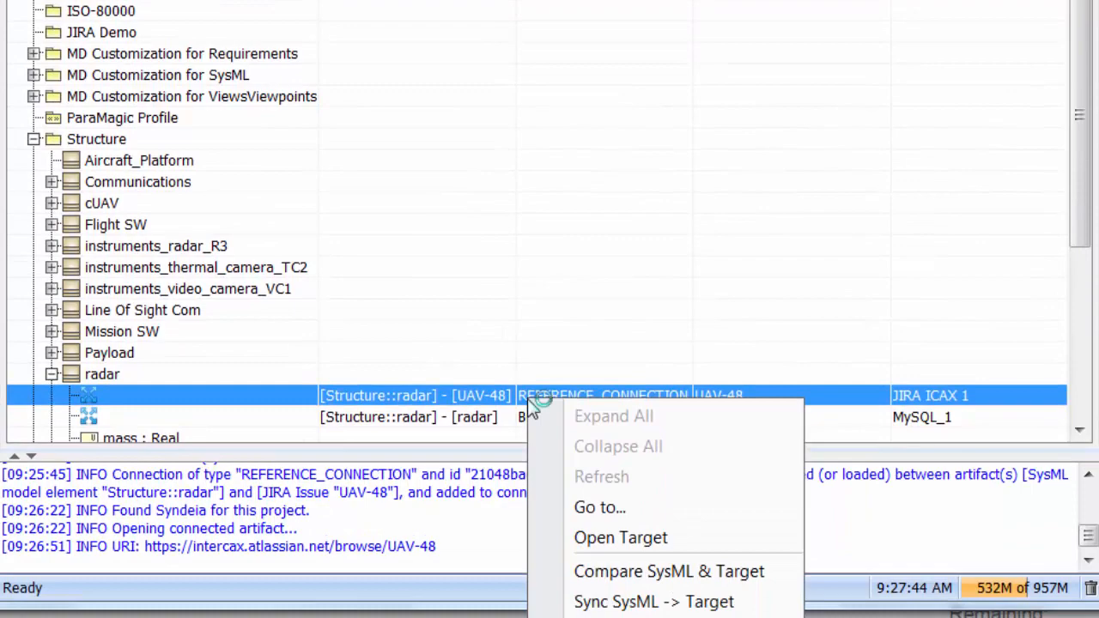
click(629, 559)
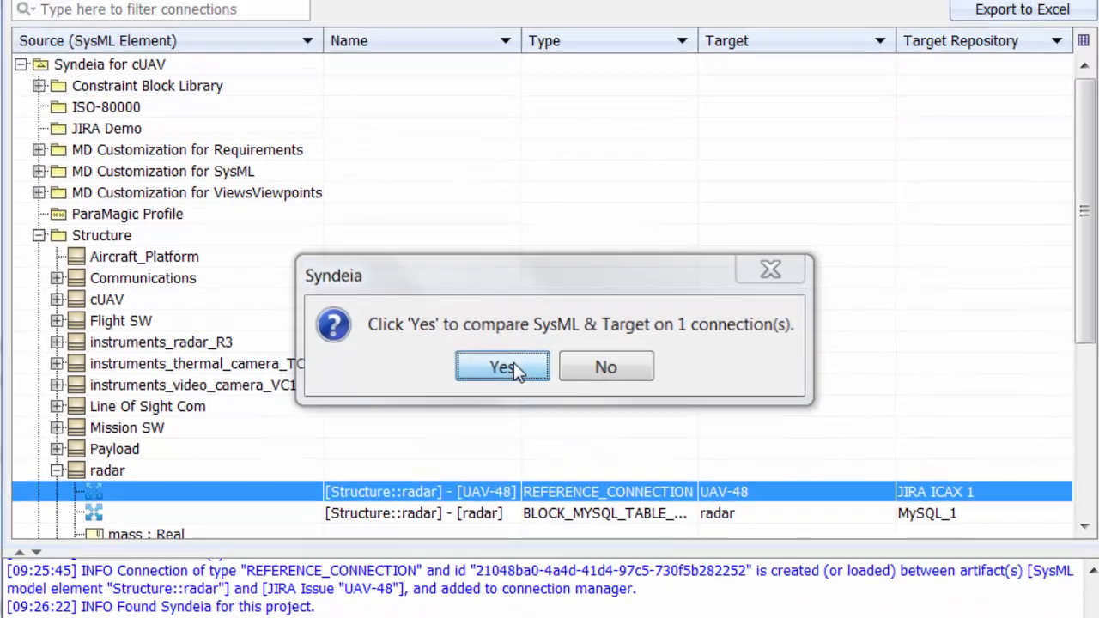
click(500, 267)
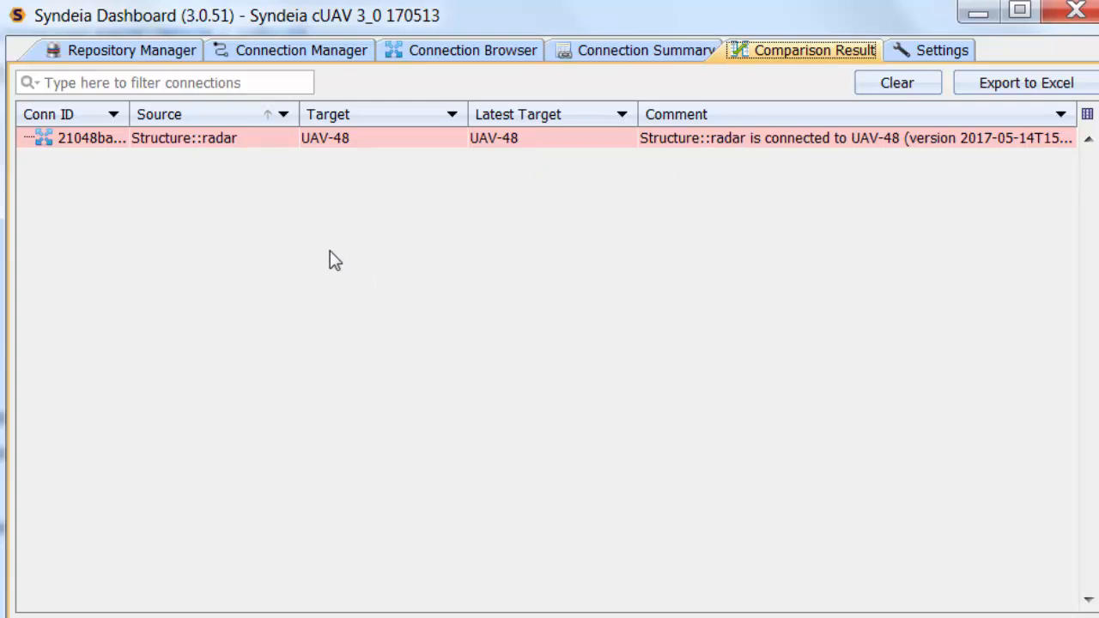
Synchronize the compared radar to UAV-48 connection from SysML to the target
right_click(374, 146)
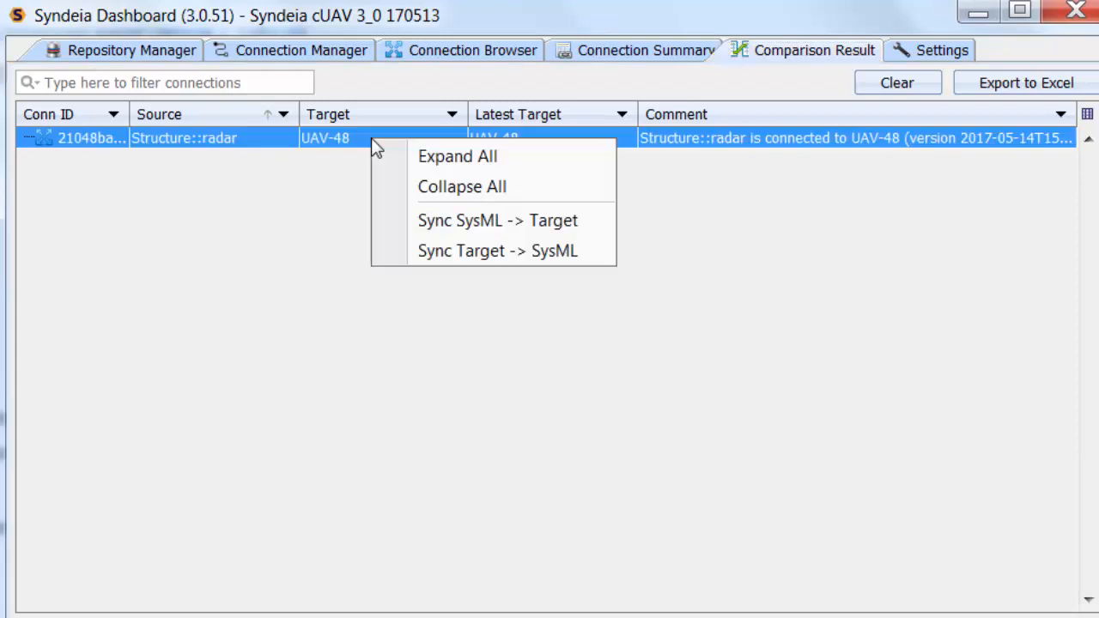
click(461, 221)
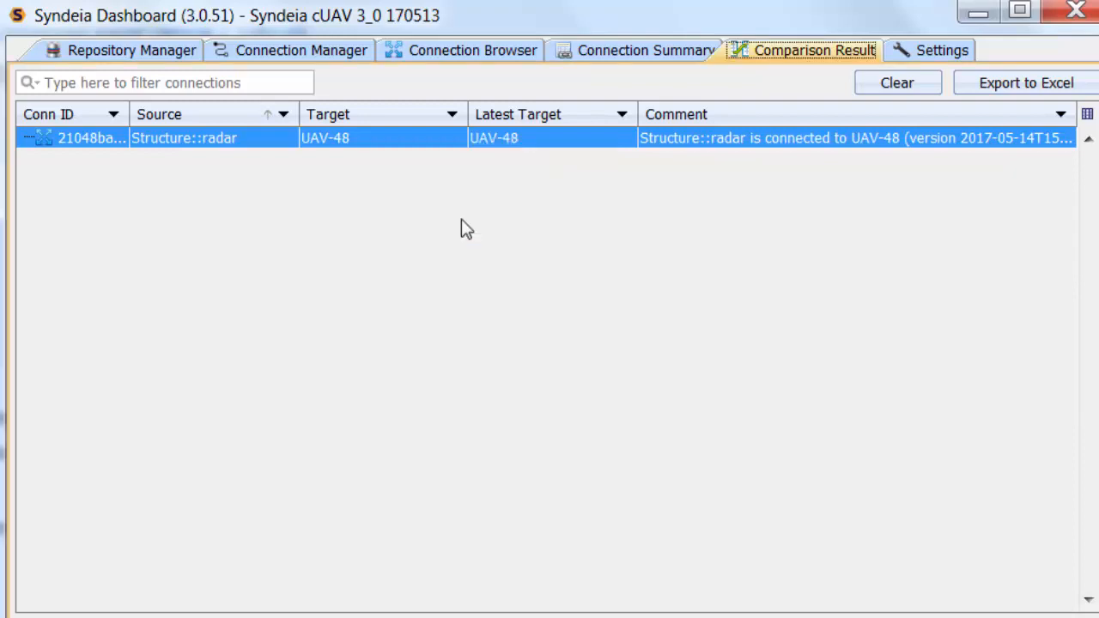